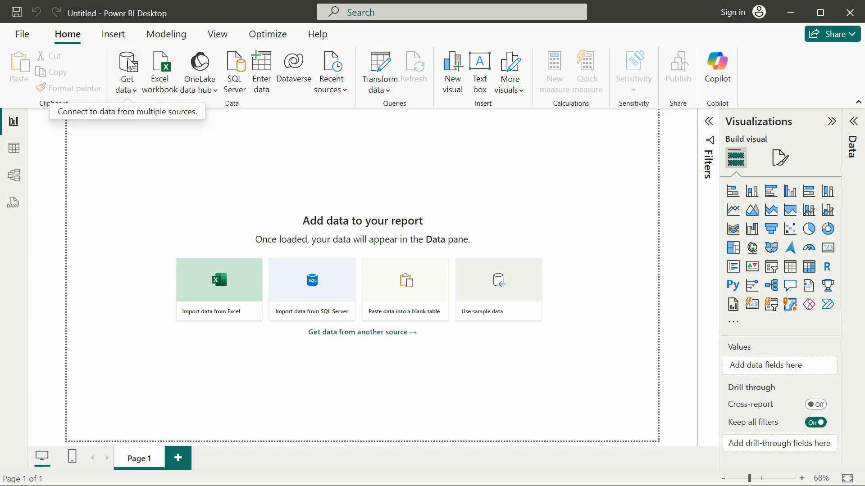
click(129, 92)
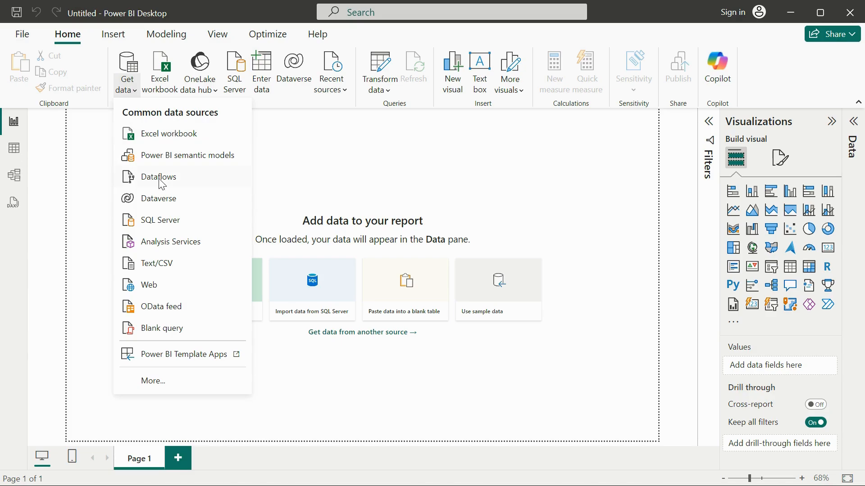
click(153, 382)
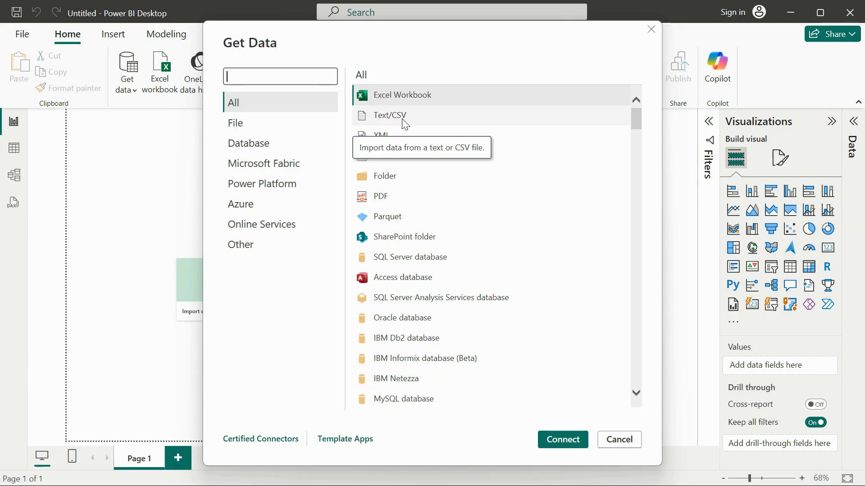
click(623, 440)
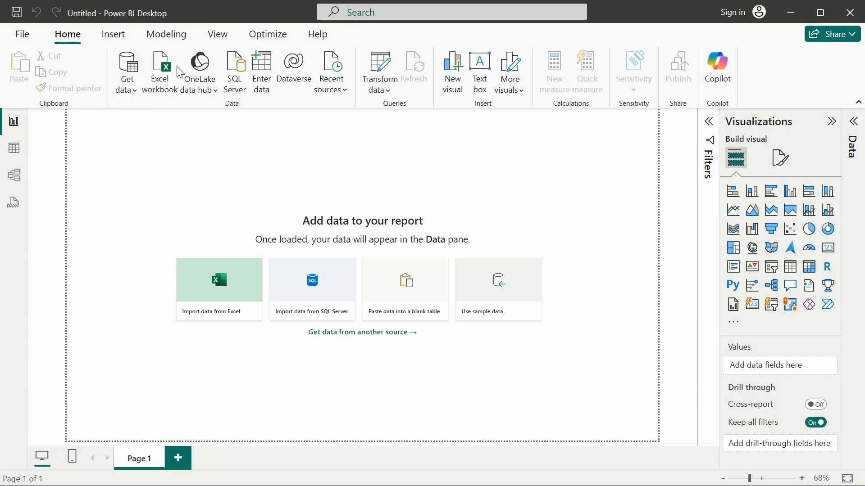
- Search the available data sources for "excel" and connect to the Excel Workbook source
click(127, 65)
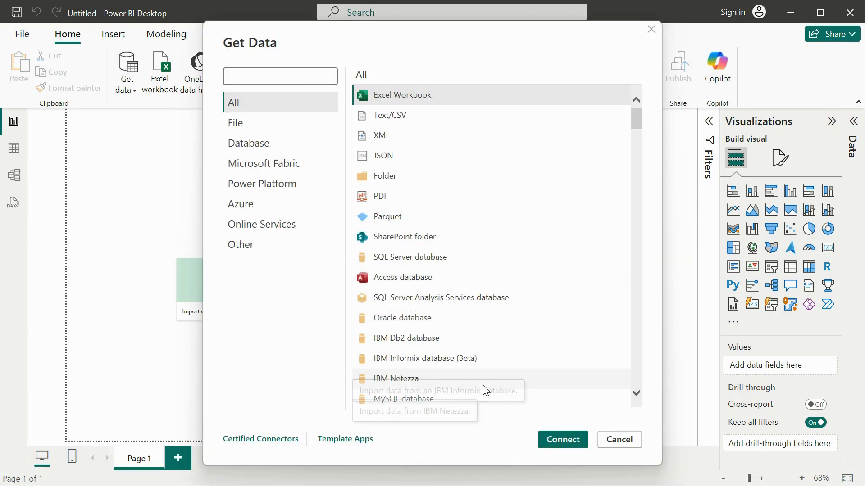
click(404, 91)
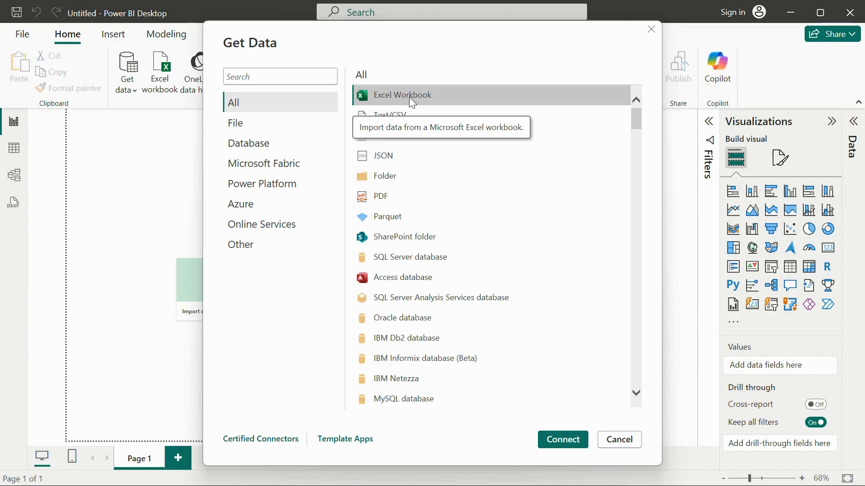
click(241, 79)
text(excel)
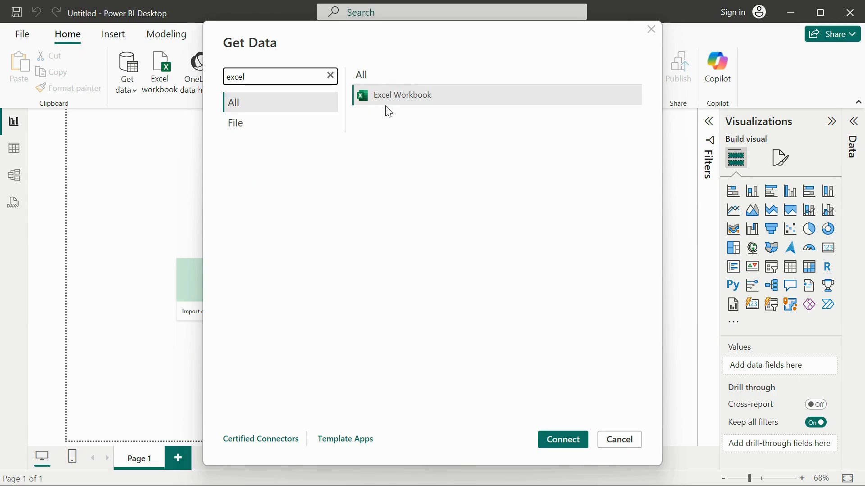
click(385, 91)
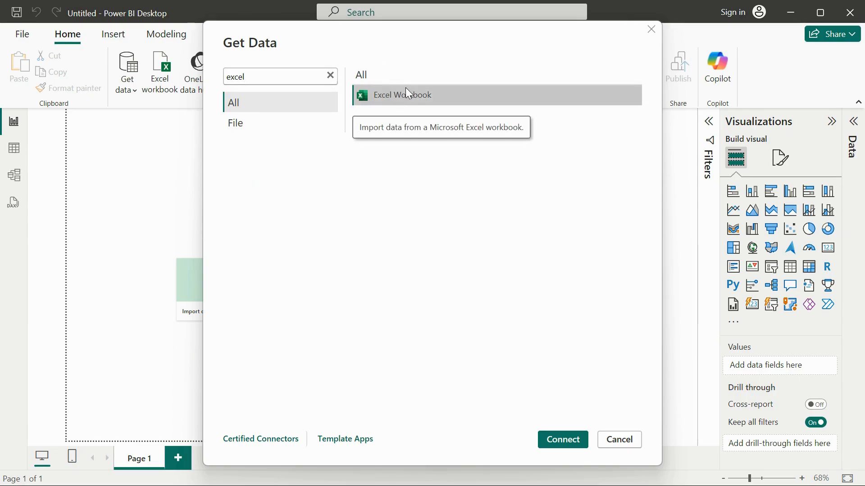
click(562, 440)
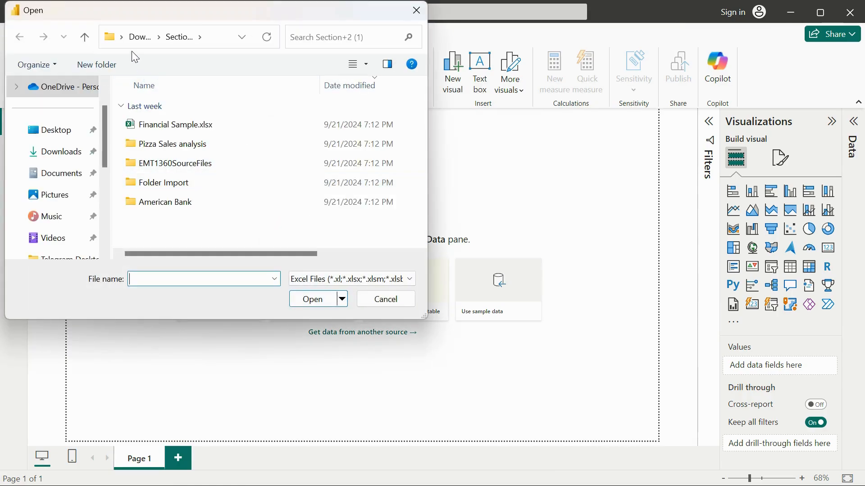
- Open the workbook Financial Sample.xlsx from the Datasets folder in Downloads
click(63, 156)
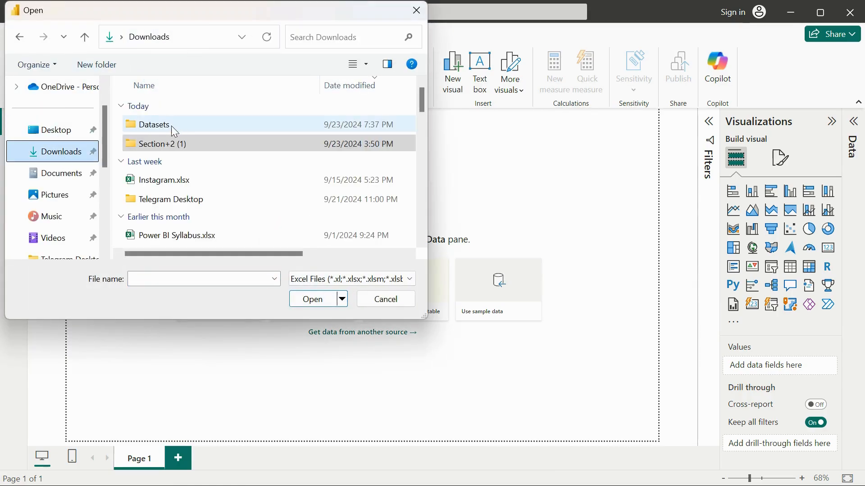
double_click(175, 123)
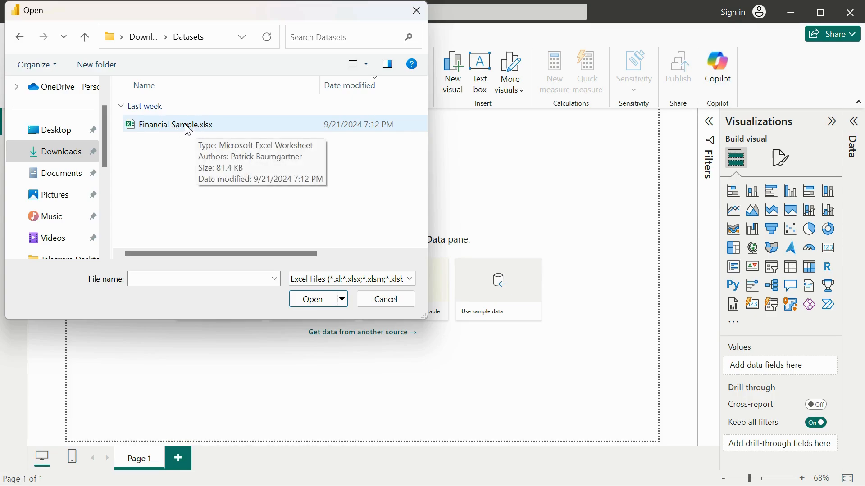
click(188, 129)
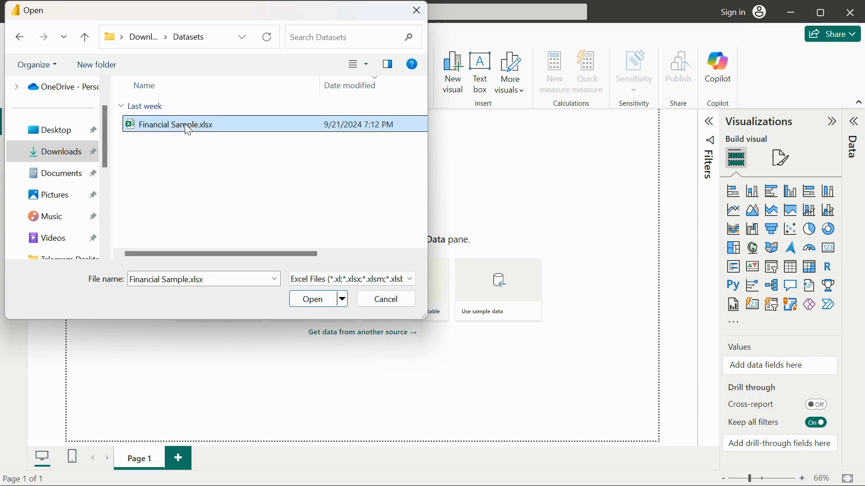
click(301, 301)
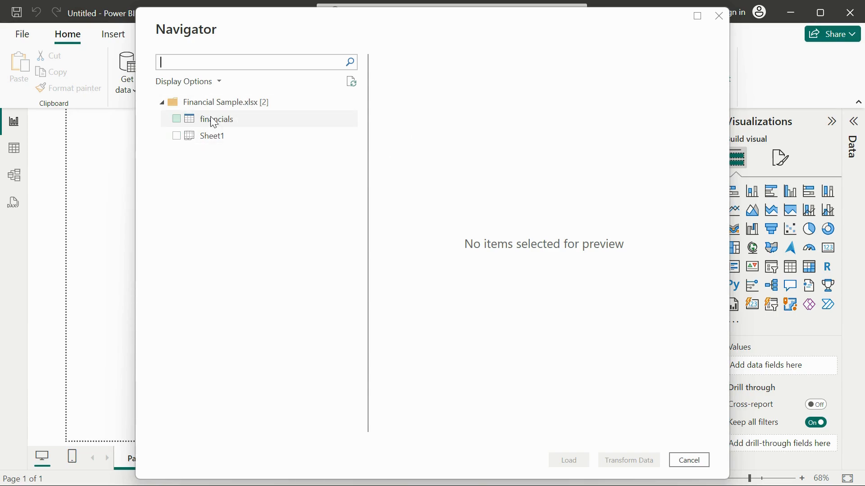
- Preview the workbook's financials table and Sheet1 and compare their rows and columns
click(219, 124)
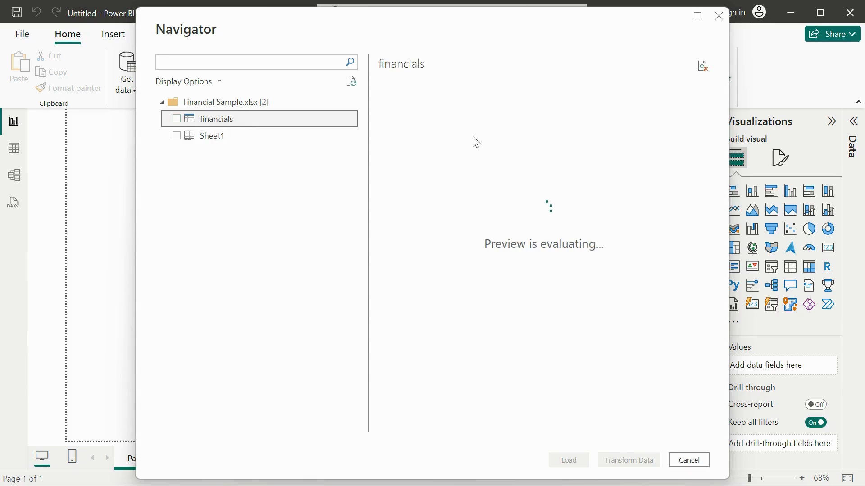
mouse_move(458, 429)
mouse_down()
mouse_move(674, 423)
mouse_move(468, 426)
mouse_up()
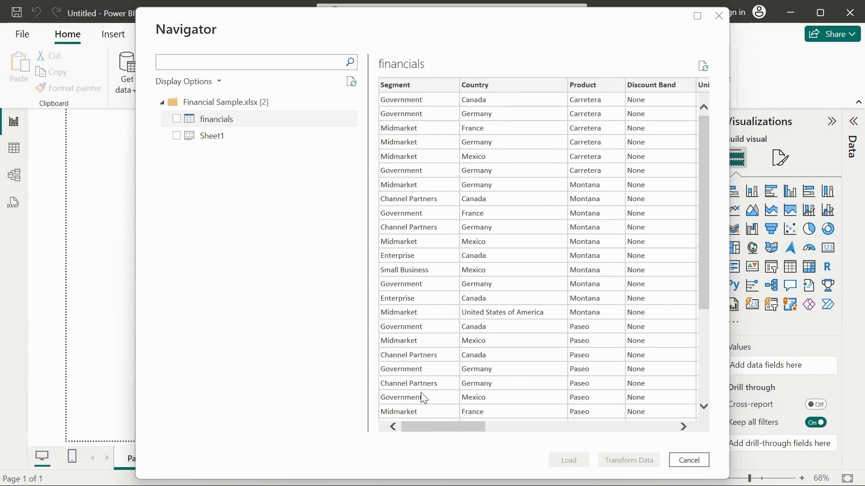
scroll(433, 170, down, 5)
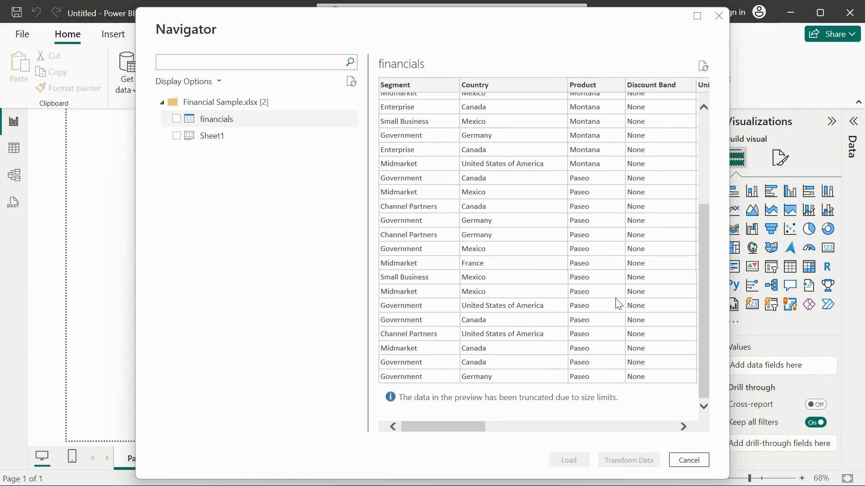
scroll(615, 303, up, 3)
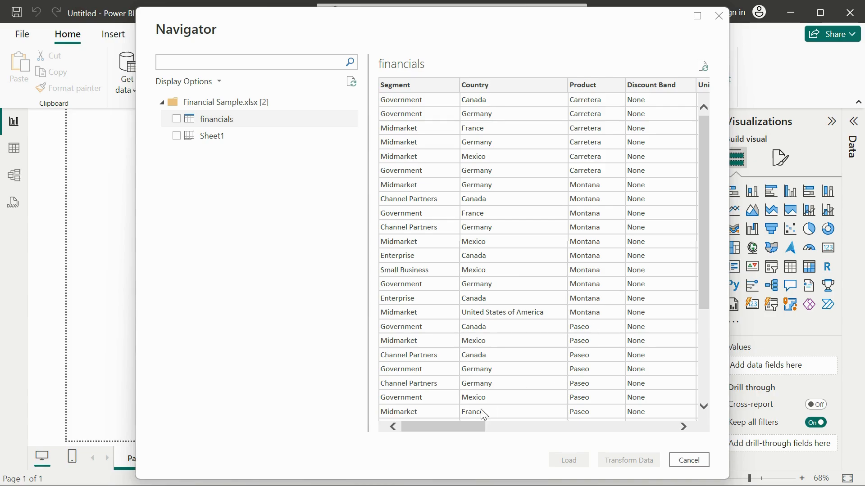
drag(455, 427, 432, 400)
click(218, 137)
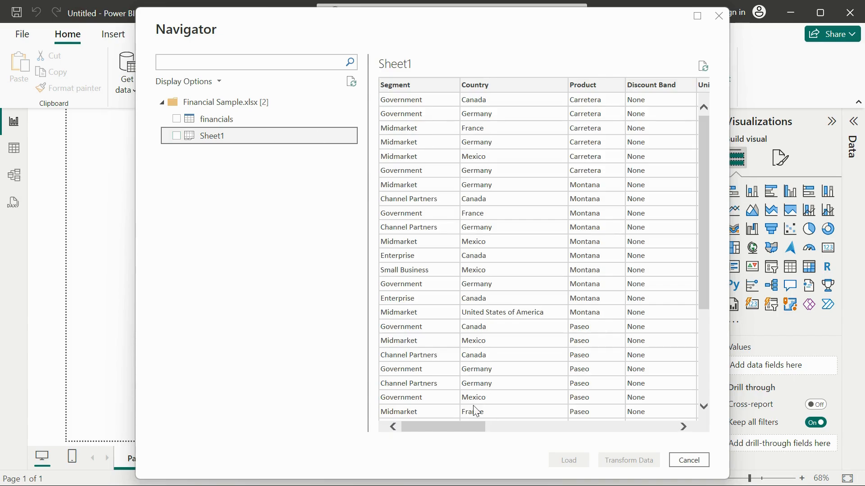
drag(442, 427, 365, 407)
click(220, 124)
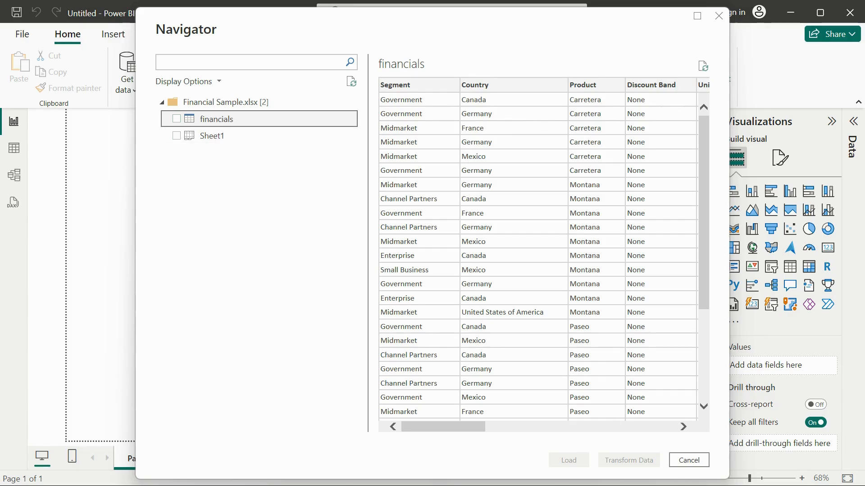
- Switch to Excel, check the source workbook's sheet and the defined names it contains, and return to Power BI Desktop
click(314, 472)
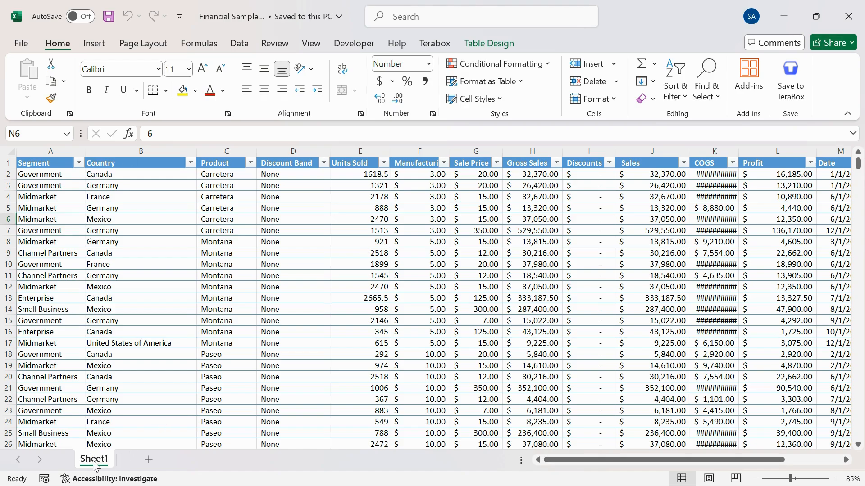
click(67, 134)
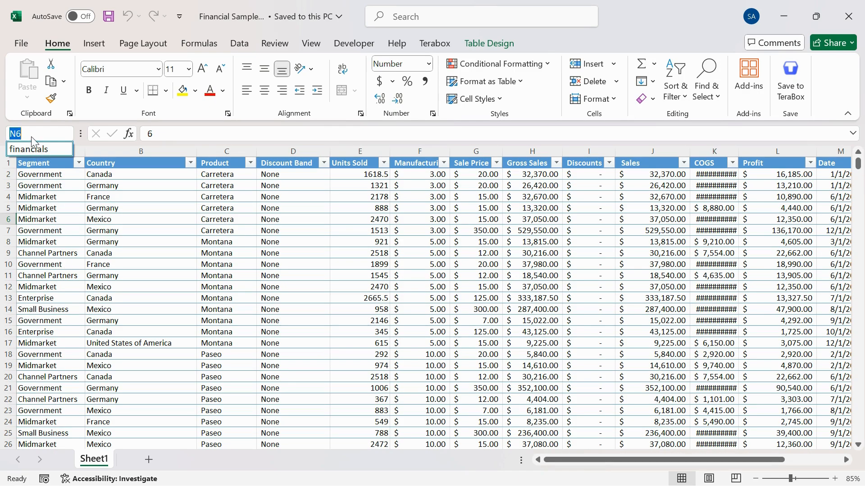
click(110, 154)
mouse_move(495, 485)
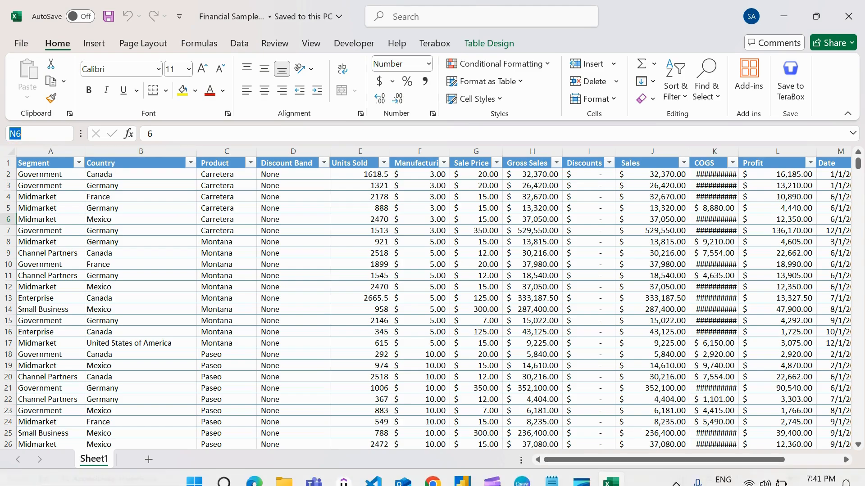
click(461, 476)
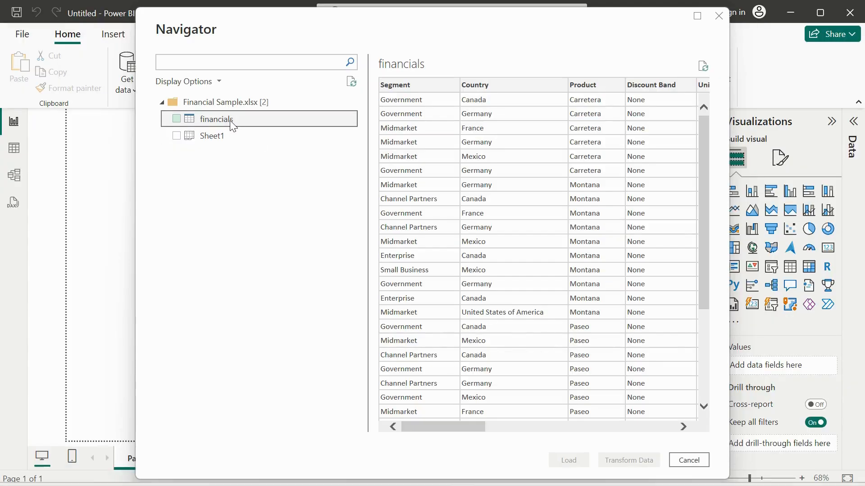
- Select only the financials table of the workbook for import and load it into the report without transforming it
click(219, 135)
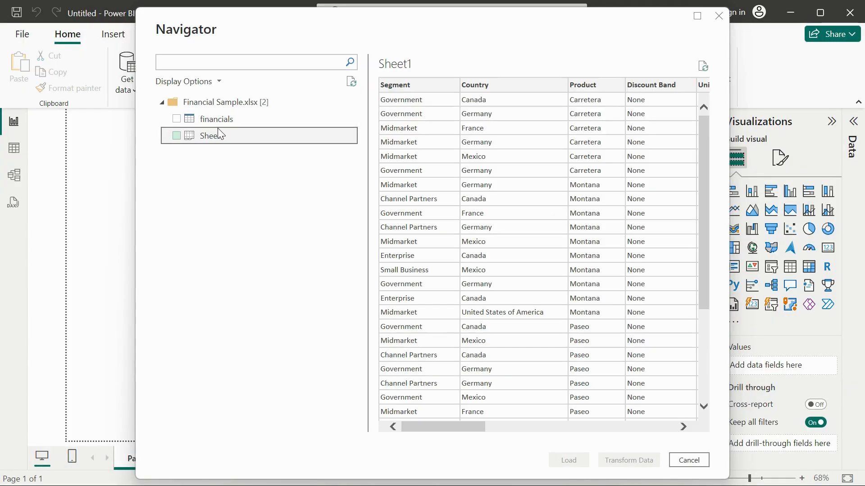
click(189, 120)
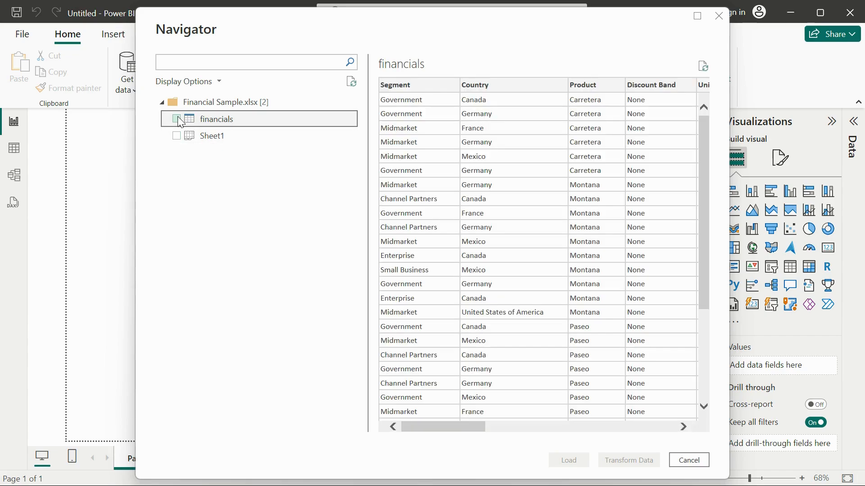
click(176, 119)
click(178, 120)
click(177, 119)
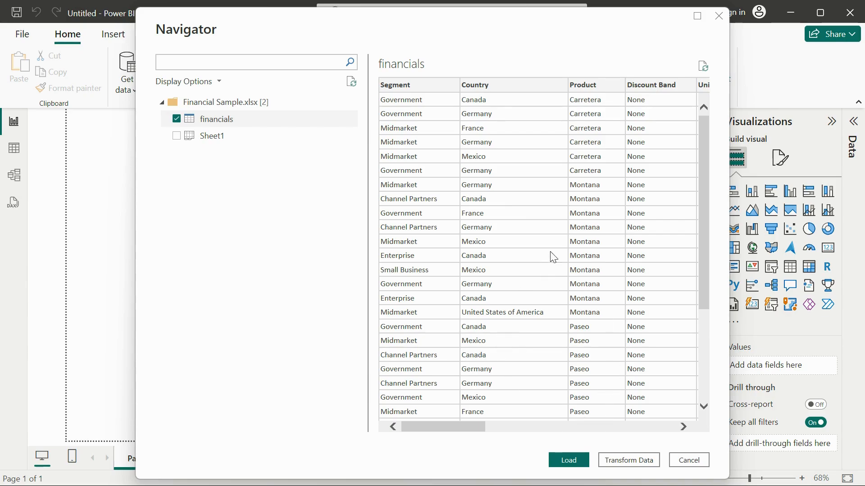
drag(467, 426, 394, 444)
click(633, 466)
mouse_move(455, 426)
mouse_down()
mouse_move(552, 422)
mouse_move(446, 425)
mouse_move(682, 426)
mouse_move(441, 423)
mouse_up()
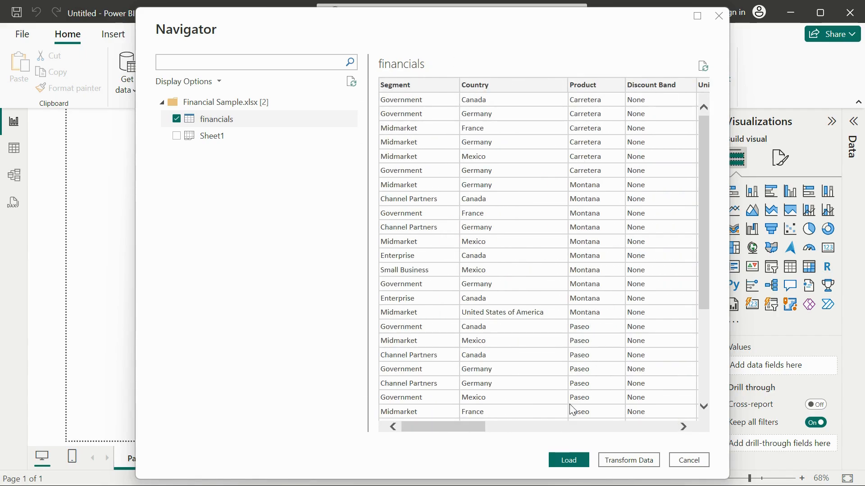
click(565, 462)
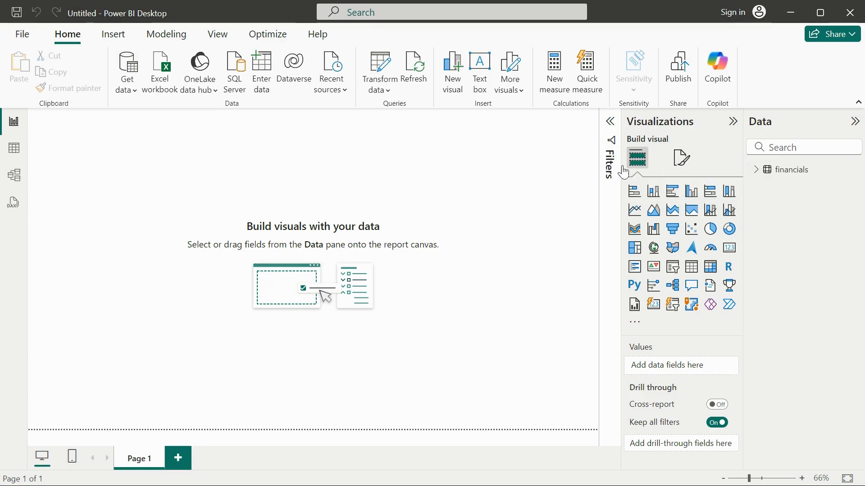
- Expand the field list of the financials table and examine its rows and columns in Table view
click(756, 175)
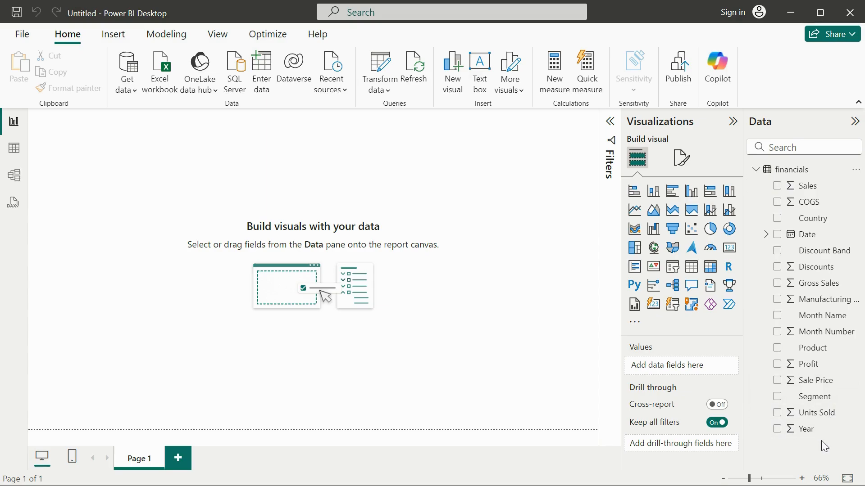
mouse_move(794, 177)
click(10, 150)
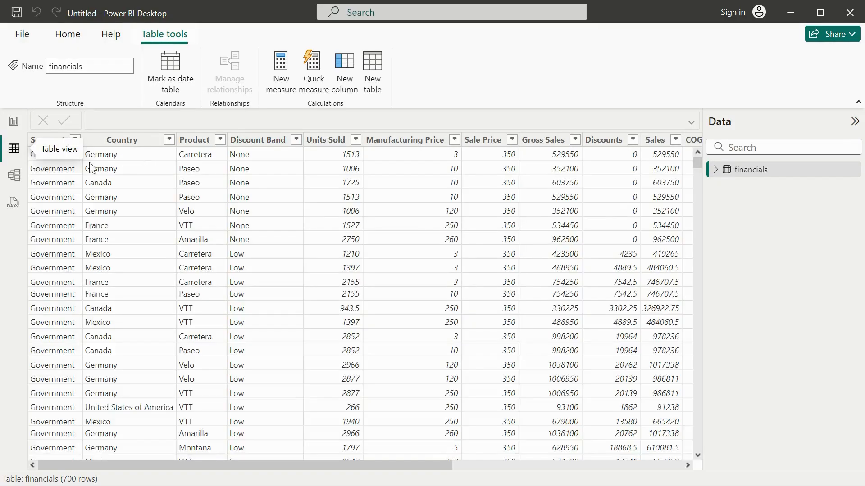
drag(401, 463, 715, 462)
drag(511, 481, 243, 470)
- Inspect the financials table and its properties in Model view, and return to Report view
click(20, 203)
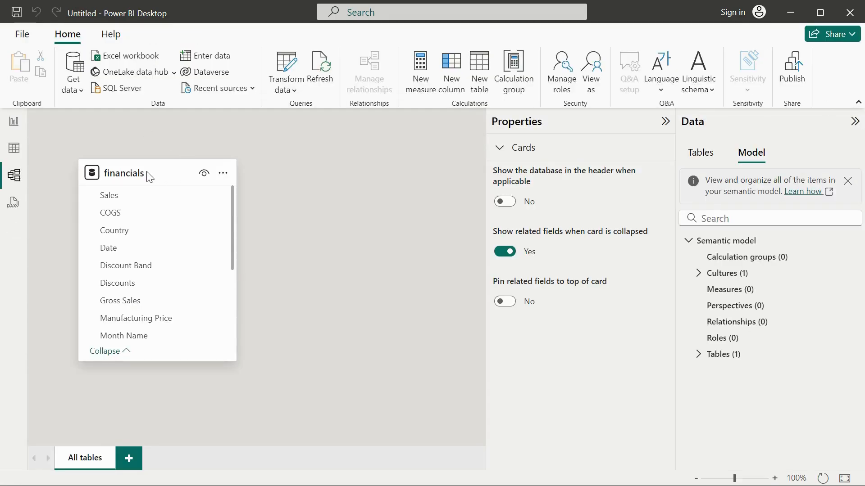
click(150, 177)
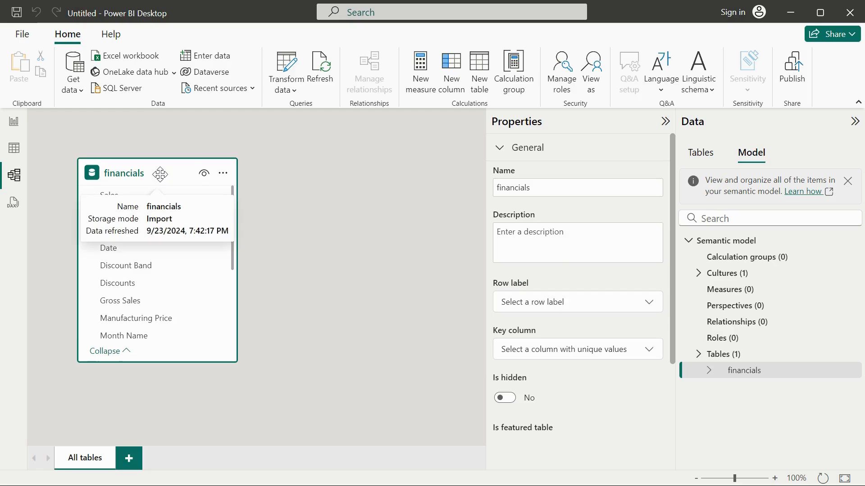
click(319, 210)
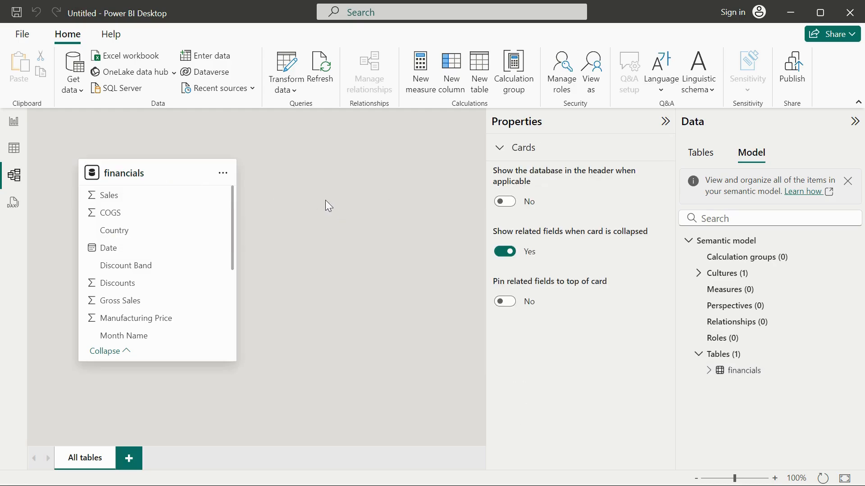
click(15, 124)
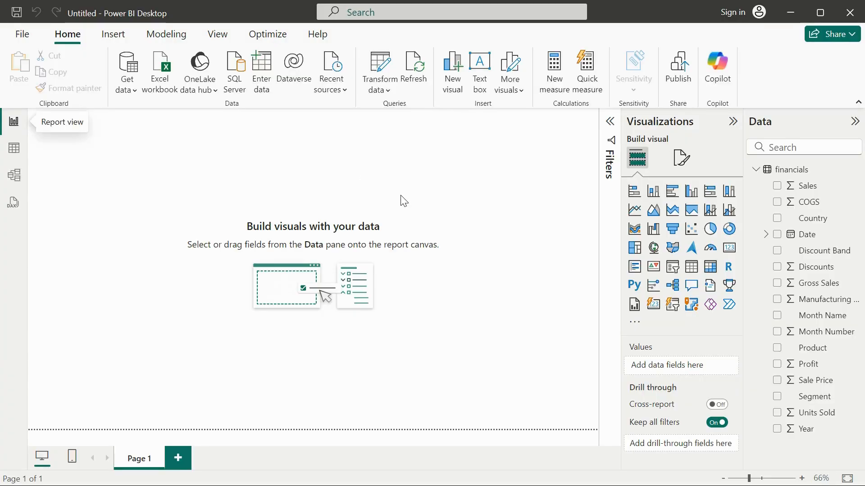